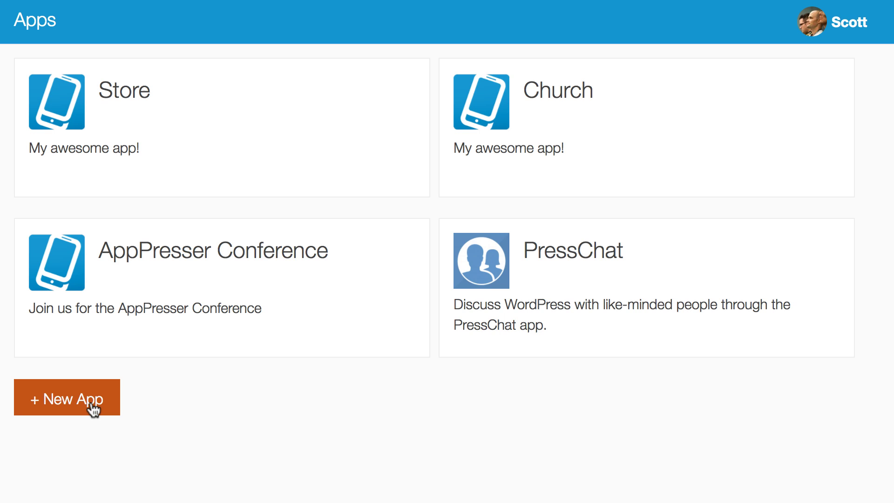
# Create a new AppPresser app titled 'My App'.
pyautogui.click(92, 406)
pyautogui.click(385, 146)
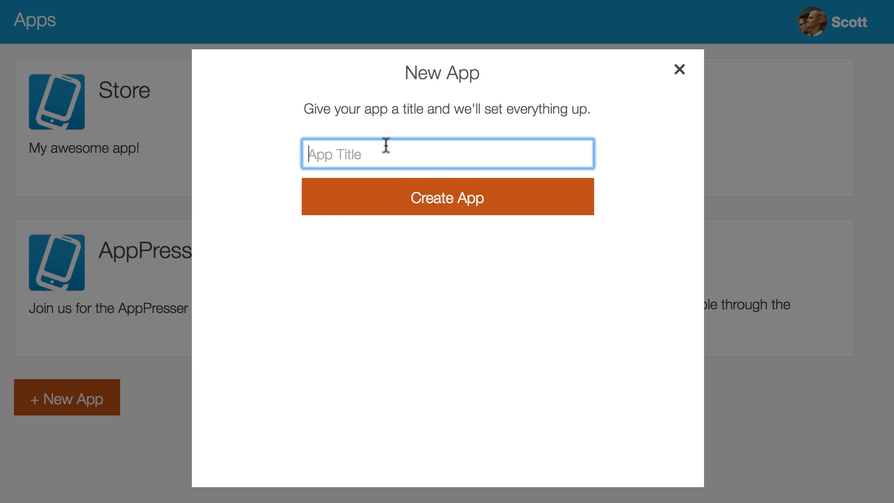
pyautogui.write('My App')
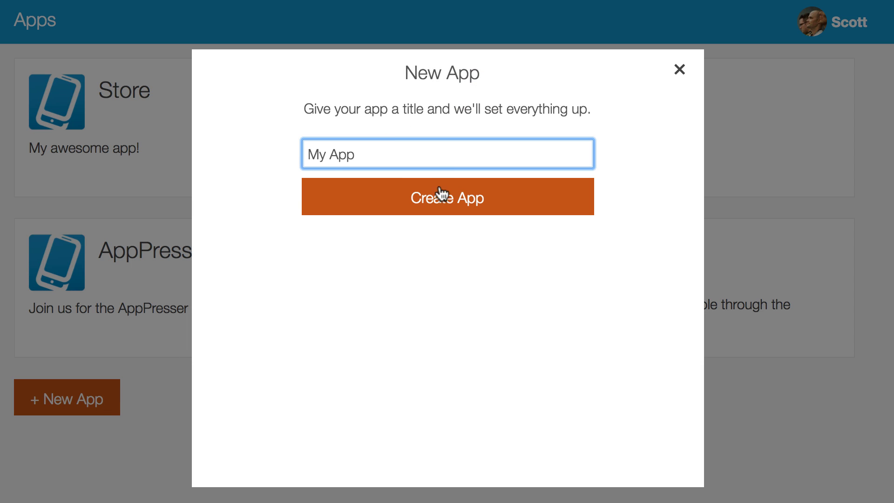
pyautogui.click(442, 194)
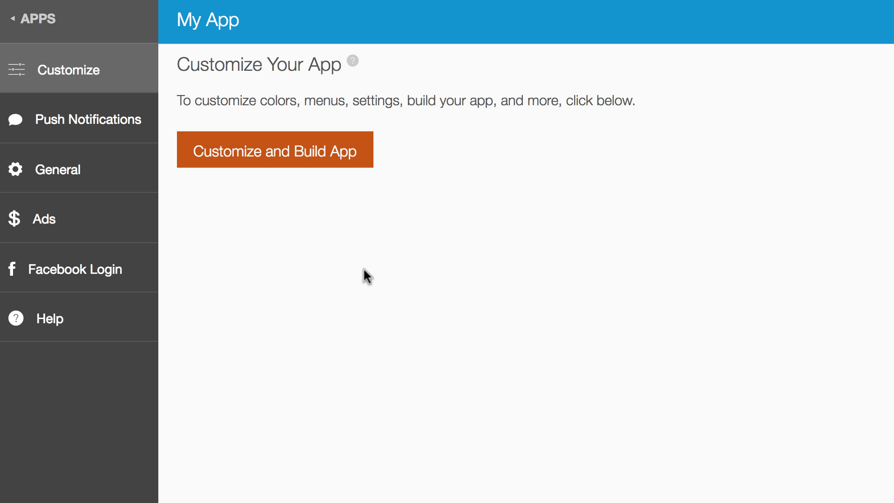
# Set the toolbar/tab background colour to a dark green.
pyautogui.click(258, 157)
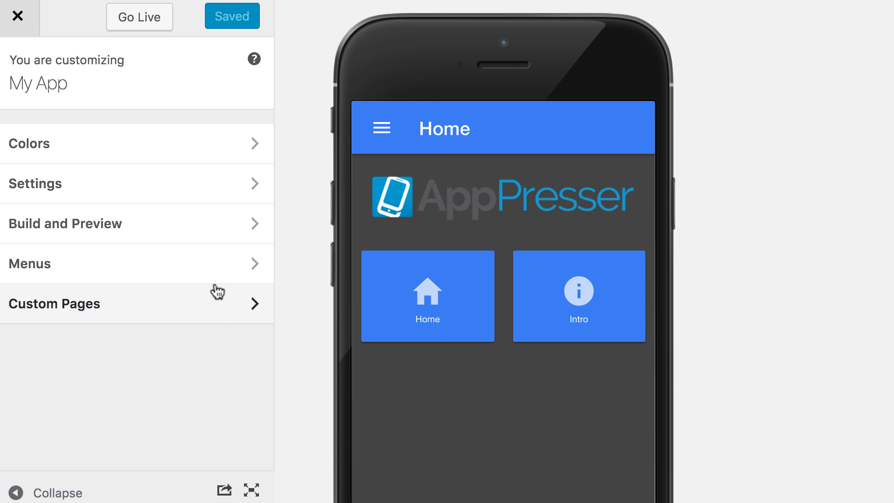
pyautogui.click(189, 144)
pyautogui.click(63, 159)
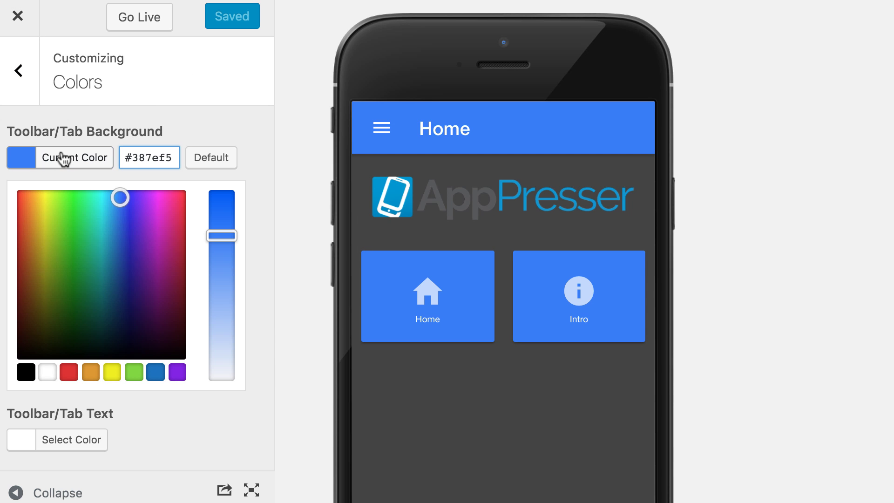
pyautogui.click(78, 228)
pyautogui.moveTo(77, 227); pyautogui.dragTo(76, 263)
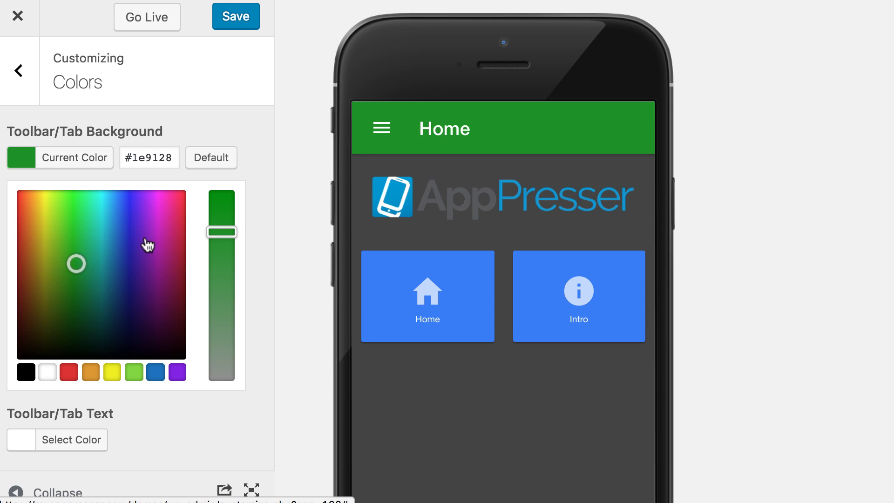
pyautogui.click(381, 129)
pyautogui.scroll(-4, 256, 278)
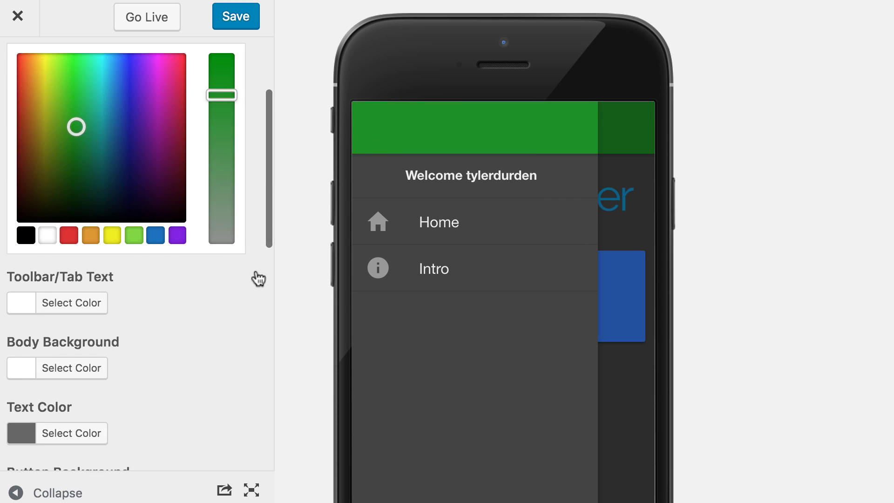
pyautogui.scroll(-6, 226, 282)
pyautogui.scroll(-2, 158, 244)
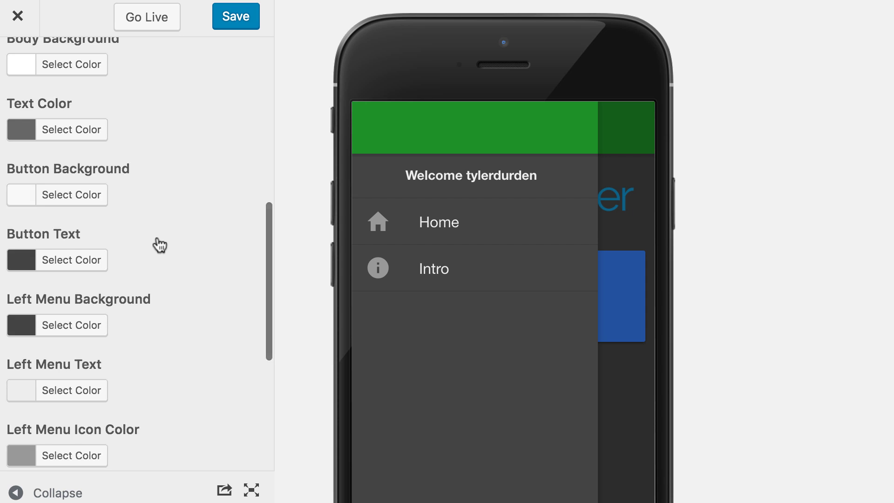
pyautogui.scroll(-2, 157, 244)
# Give the left menu a light grey background, dark text and green icons.
pyautogui.click(89, 256)
pyautogui.moveTo(61, 184); pyautogui.dragTo(14, 100)
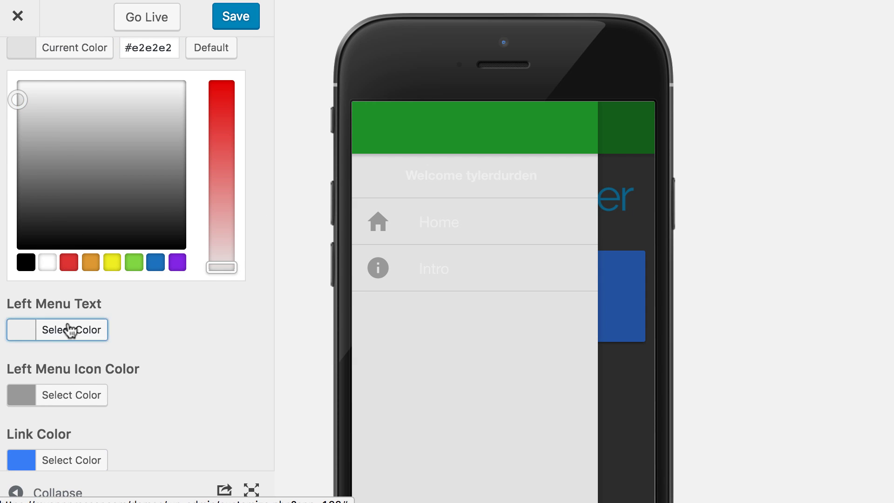
pyautogui.click(70, 329)
pyautogui.moveTo(33, 237); pyautogui.dragTo(6, 291)
pyautogui.click(81, 403)
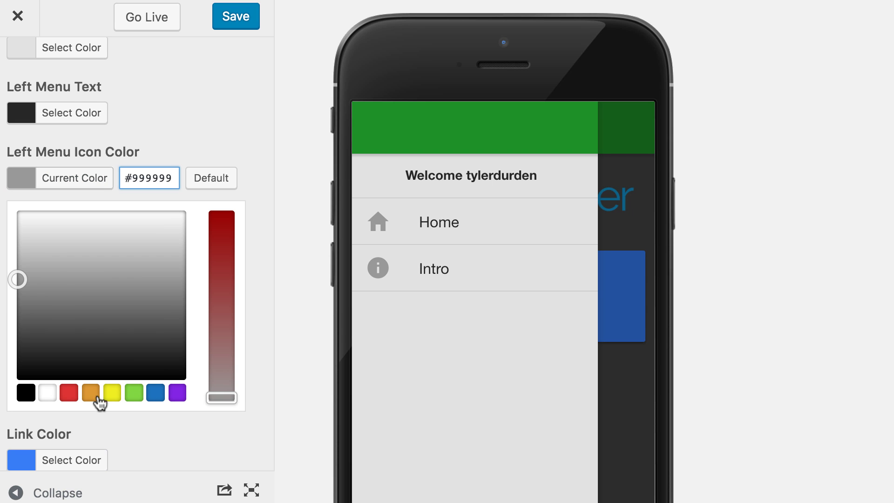
pyautogui.click(131, 396)
pyautogui.click(78, 281)
pyautogui.moveTo(78, 281); pyautogui.dragTo(75, 292)
pyautogui.scroll(-3, 172, 293)
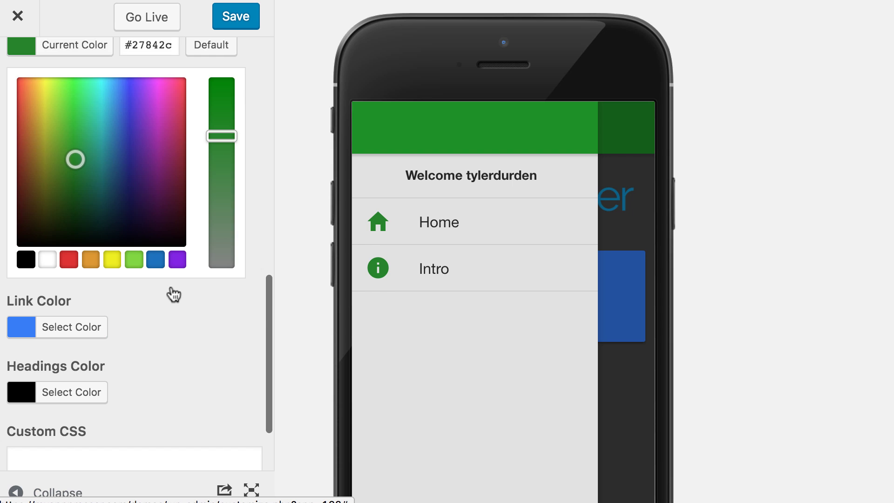
pyautogui.scroll(-2, 173, 297)
# Write a .menu-inner CSS rule: larger font size, bold weight, #999 colour, uppercase.
pyautogui.click(140, 391)
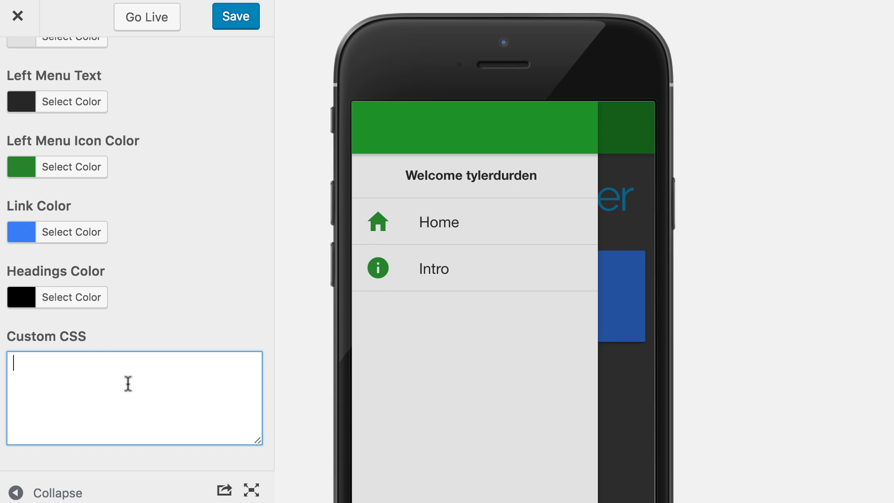
pyautogui.write('.menu-inner ion-list .item-block .item-inner { font-si')
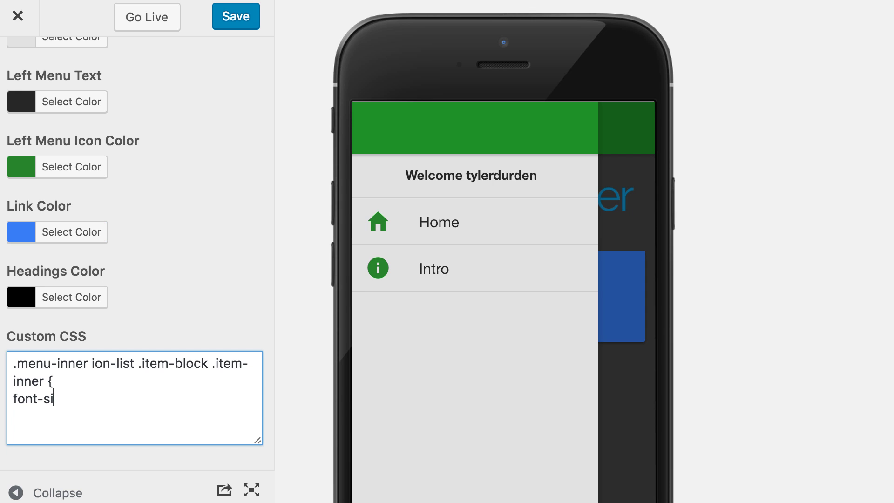
pyautogui.write('ze: 18px; f')
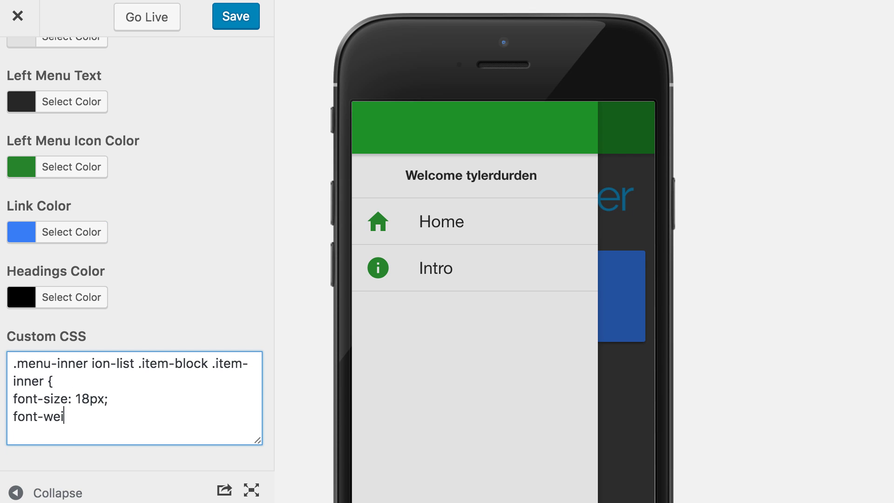
pyautogui.write('ont-weight: bold;')
pyautogui.press('Return')
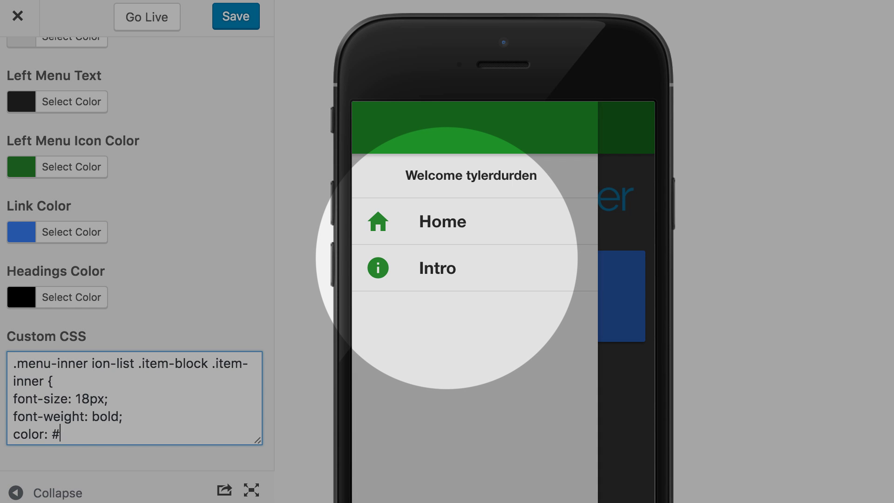
pyautogui.write('999;')
pyautogui.press('Return')
pyautogui.write('text-t')
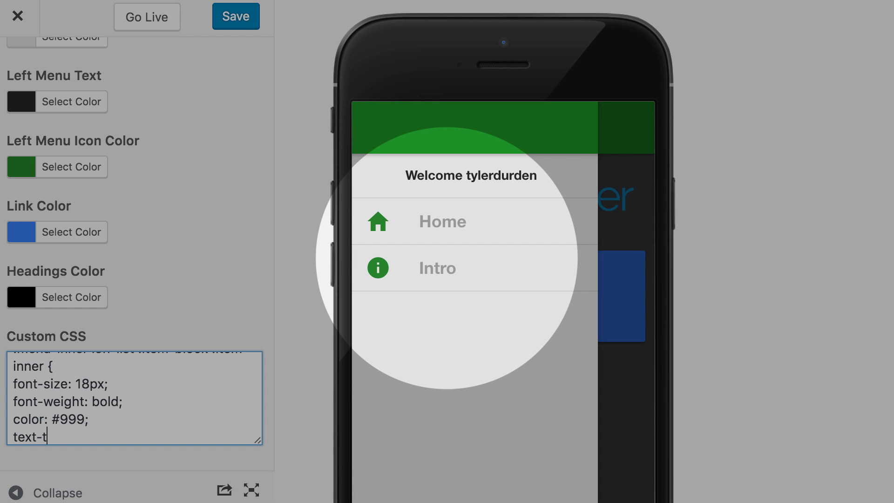
pyautogui.write('ransform:')
pyautogui.write(' uppercase;')
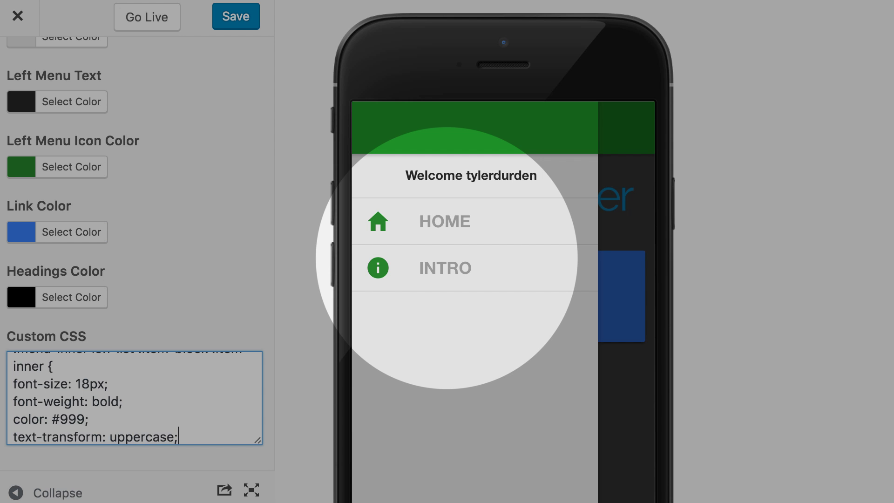
pyautogui.press('Return')
pyautogui.write('}')
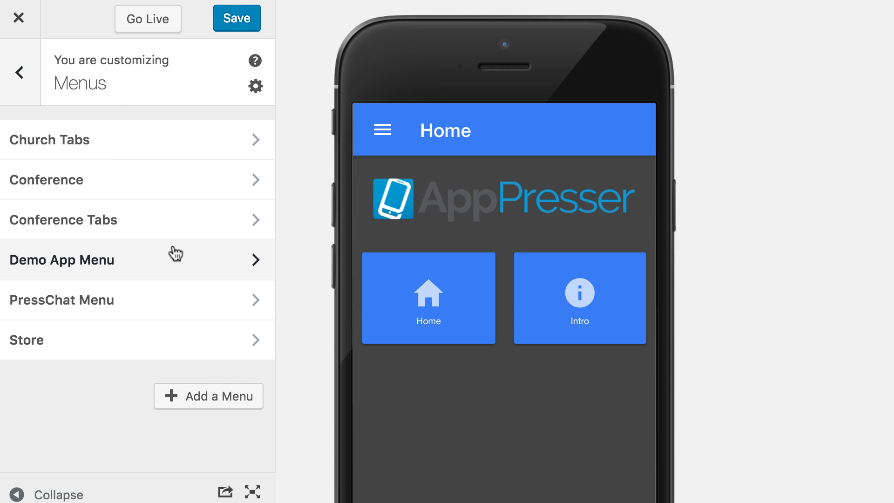
# Add an external link labelled 'Shop' with the shop URL to the Demo App Menu.
pyautogui.click(174, 257)
pyautogui.click(187, 266)
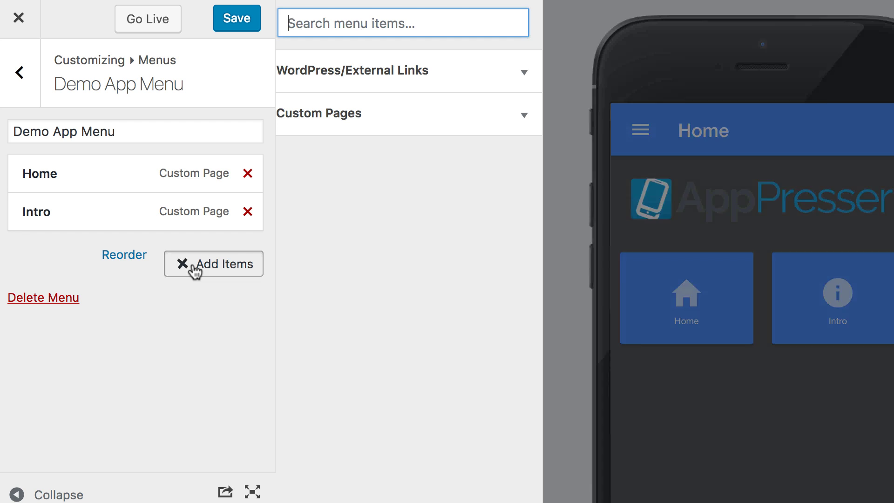
pyautogui.click(484, 77)
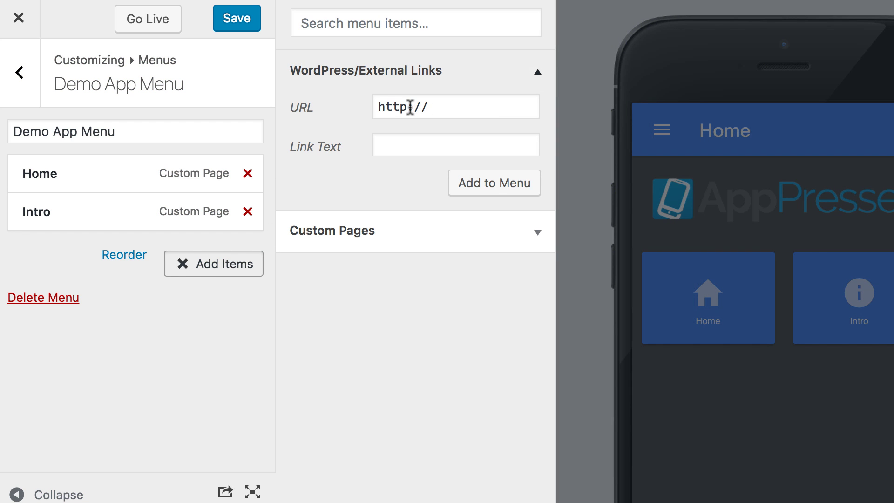
pyautogui.click(410, 106)
pyautogui.write('s://reactordev.com')
pyautogui.press('Tab')
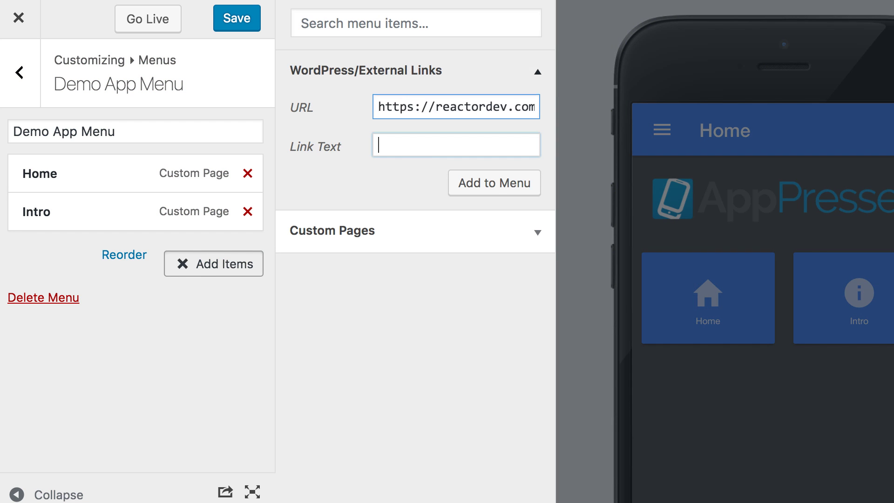
pyautogui.write('Shop')
pyautogui.click(470, 184)
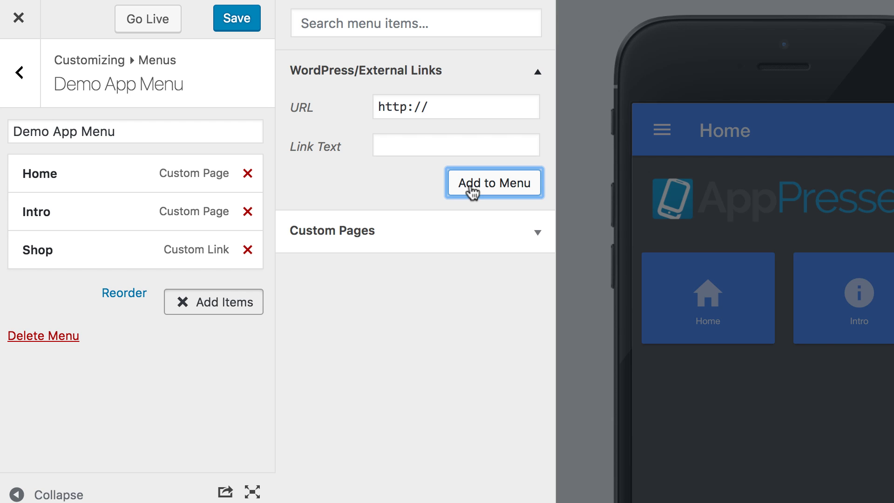
# Give the Shop item the 'basket' icon class, save the menu, and preview Shop.
pyautogui.click(149, 243)
pyautogui.click(61, 437)
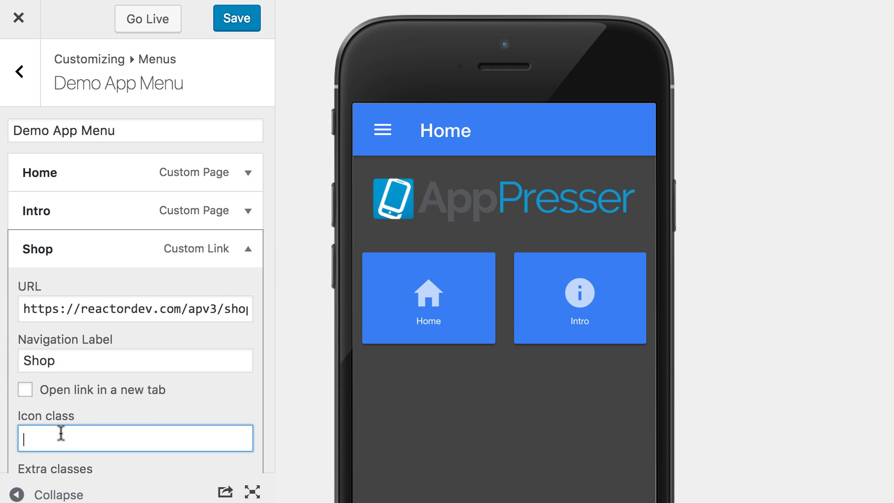
pyautogui.scroll(-3, 60, 436)
pyautogui.write('basket')
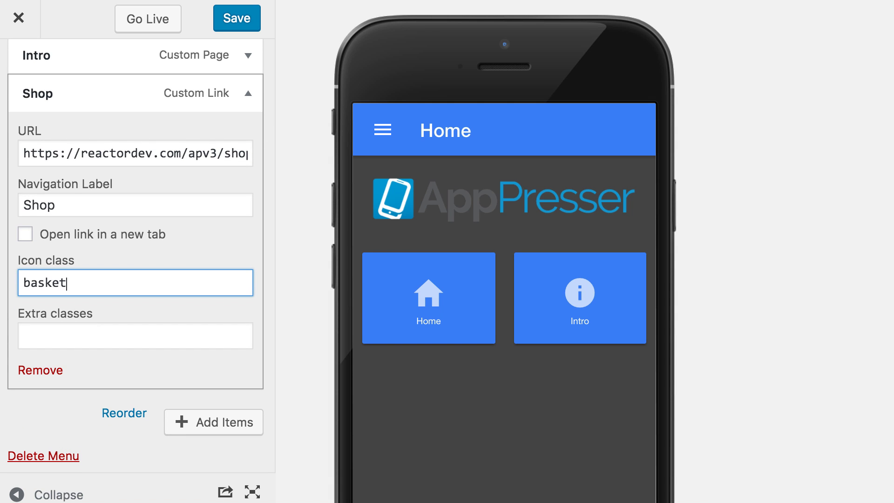
pyautogui.click(235, 20)
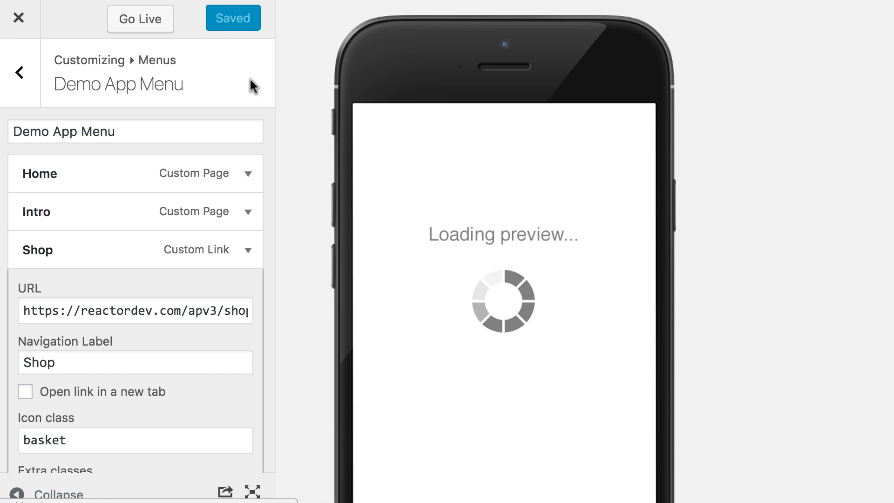
pyautogui.click(422, 401)
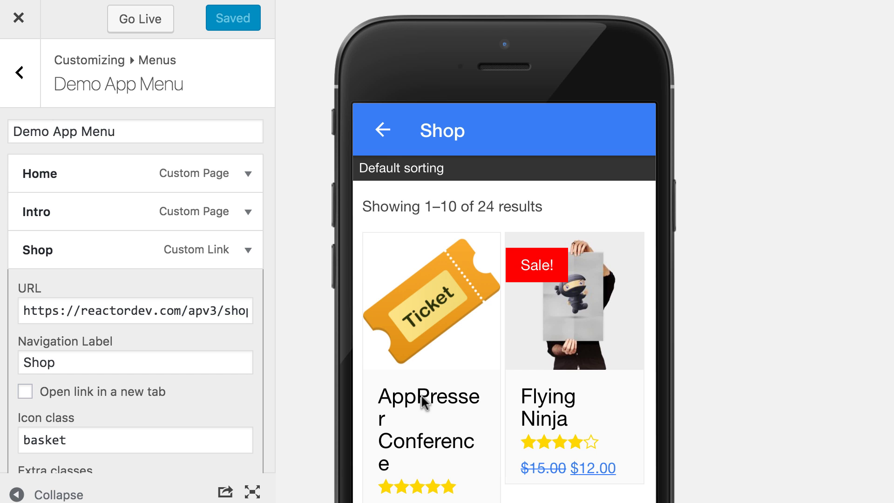
pyautogui.scroll(-2, 429, 356)
pyautogui.scroll(-3, 435, 339)
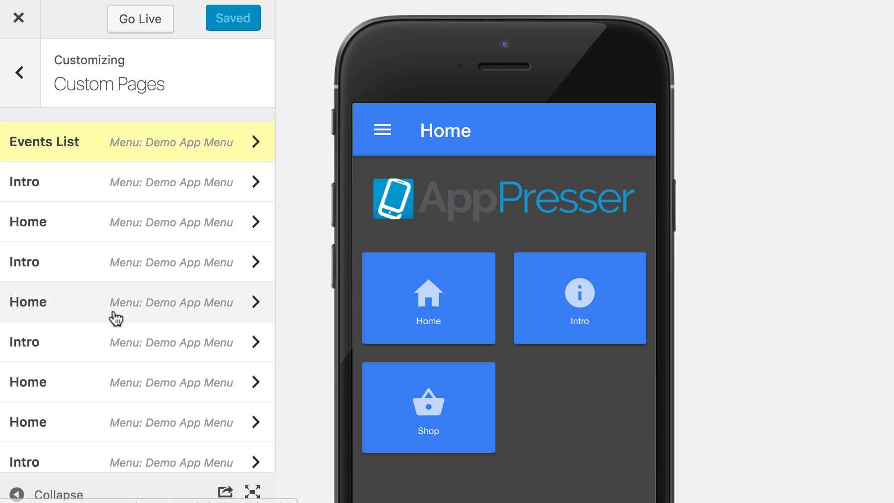
pyautogui.scroll(-5, 115, 319)
pyautogui.scroll(-5, 115, 318)
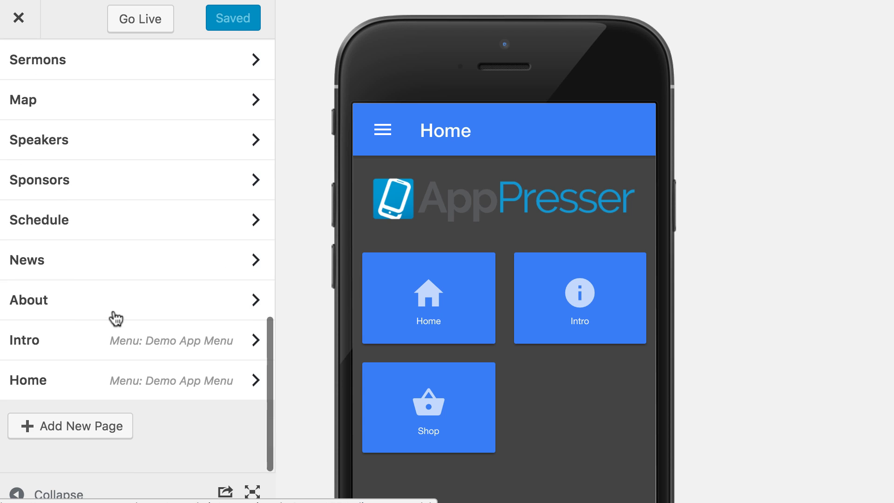
# Save a 'Schedule List' list page with Default display, schedule List Route and favorites enabled.
pyautogui.click(83, 429)
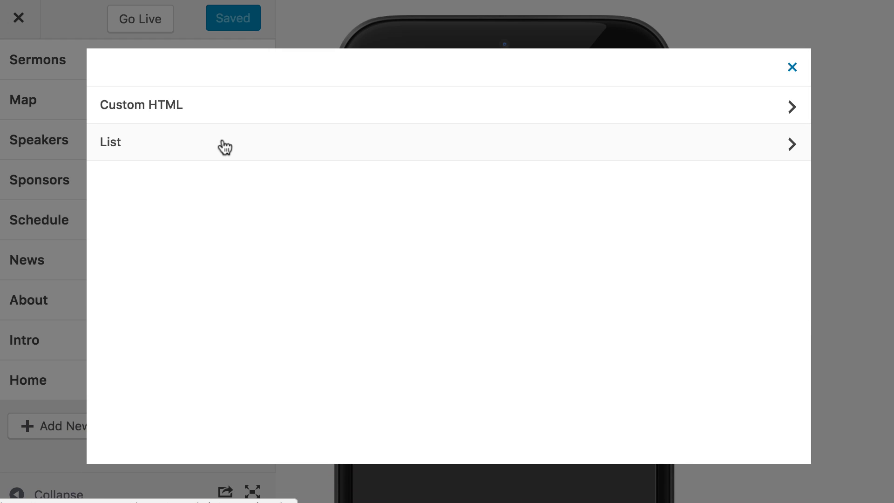
pyautogui.click(225, 146)
pyautogui.click(204, 132)
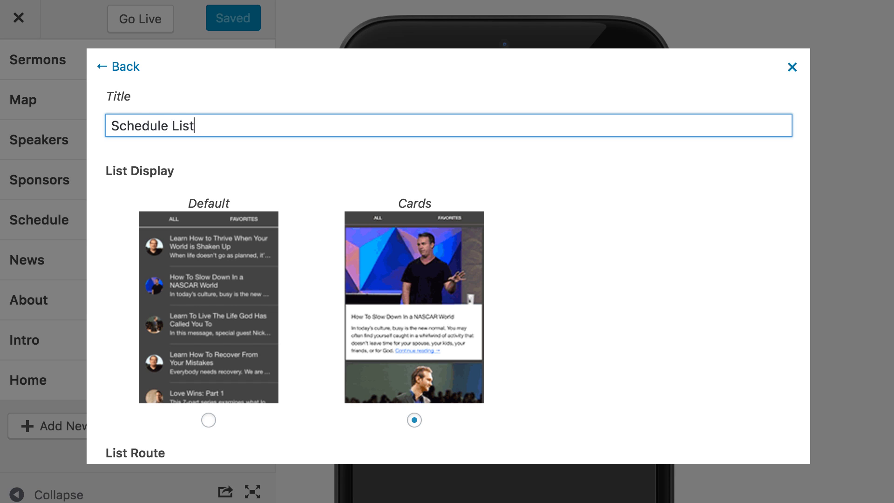
pyautogui.click(235, 296)
pyautogui.scroll(-3, 235, 296)
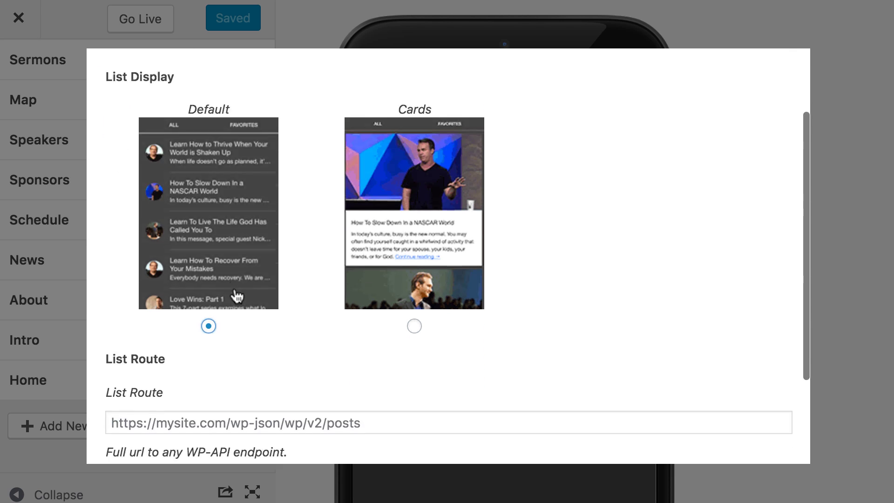
pyautogui.scroll(-3, 231, 301)
pyautogui.click(221, 313)
pyautogui.write('ht')
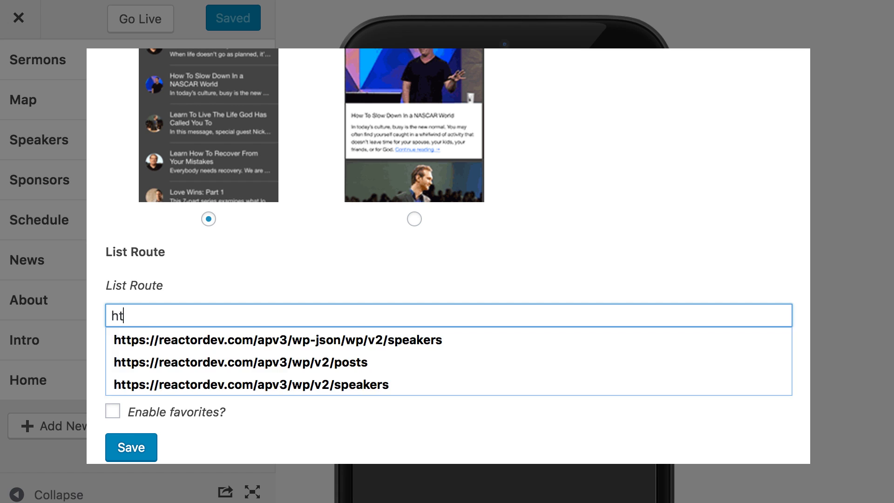
pyautogui.write('tps://reactordev.com/apv3/wp-json/wp/v2/schedule')
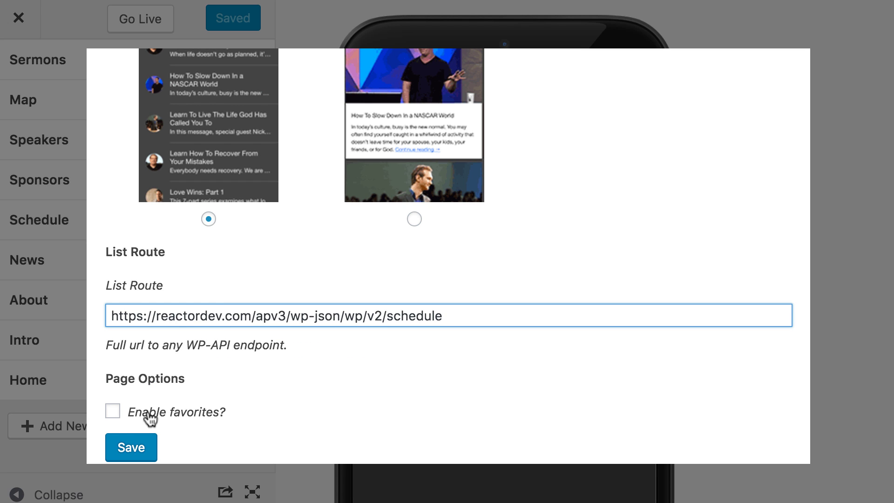
pyautogui.click(143, 417)
pyautogui.click(131, 447)
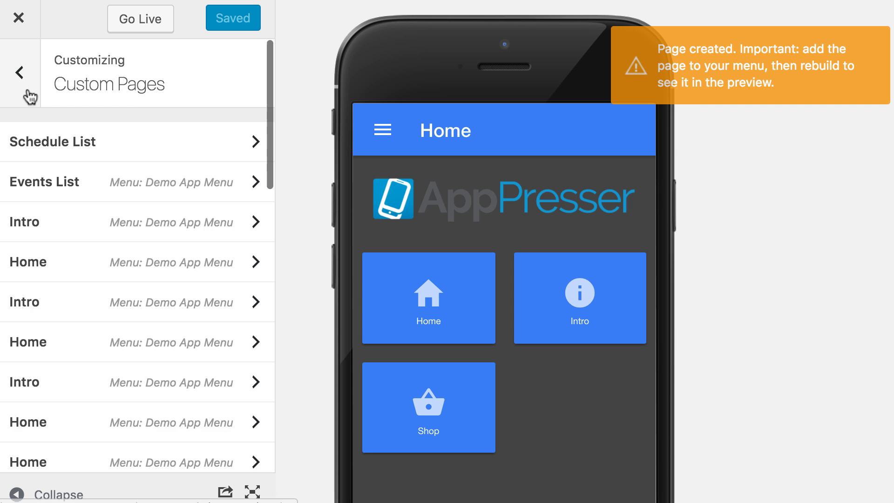
# In the Demo App Menu, search 'schedule li' and add the Schedule List page.
pyautogui.click(19, 77)
pyautogui.click(62, 264)
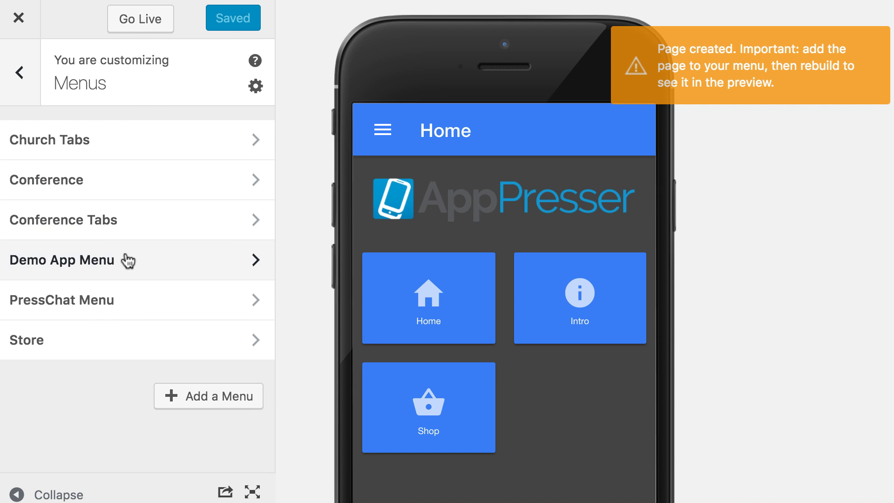
pyautogui.click(125, 256)
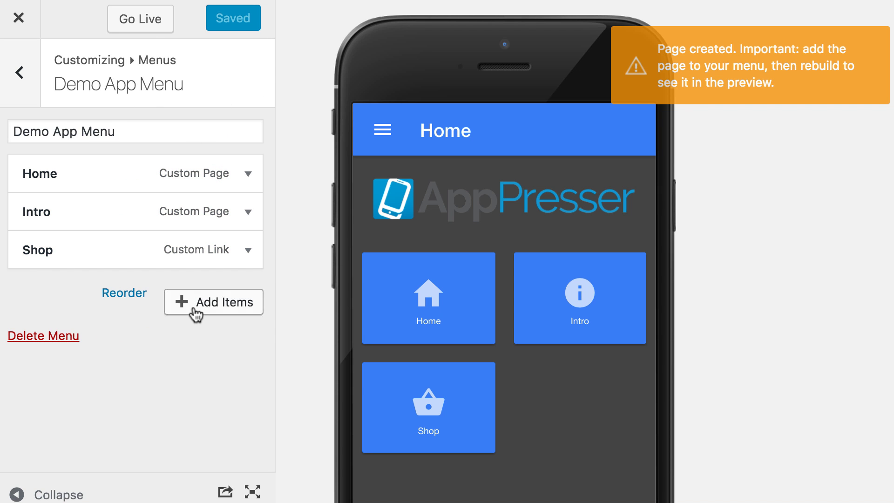
pyautogui.click(196, 315)
pyautogui.write('schedule li')
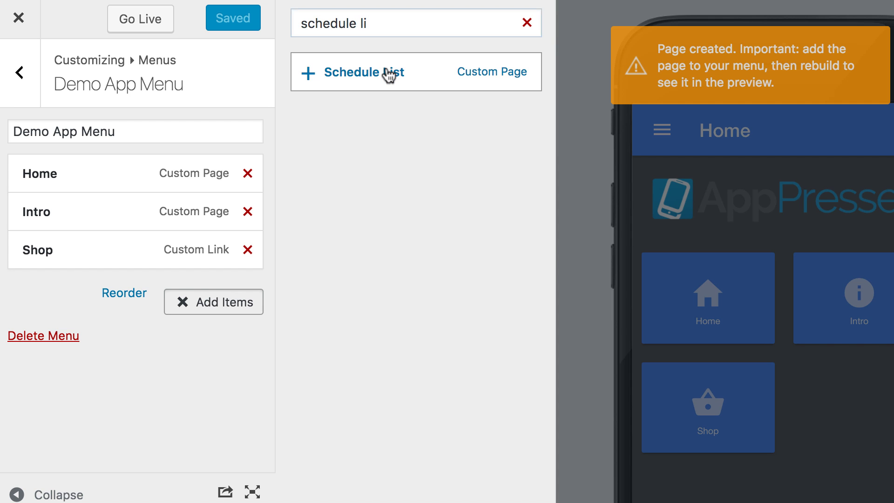
pyautogui.click(386, 75)
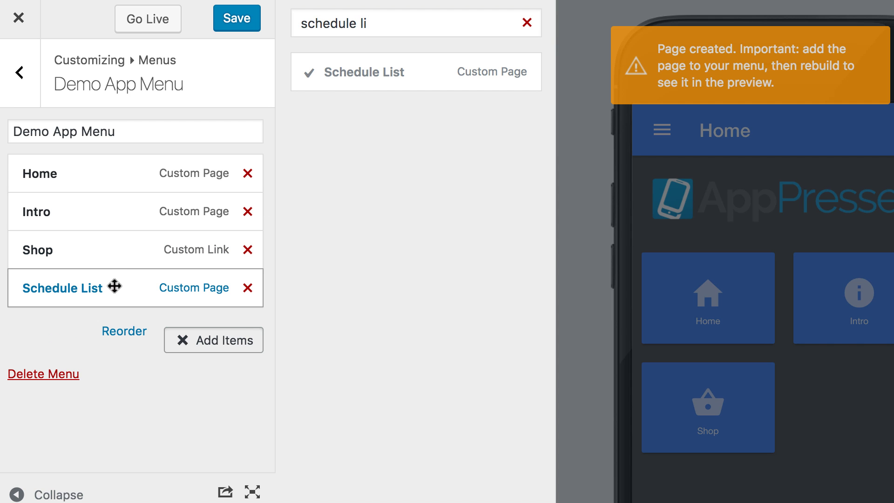